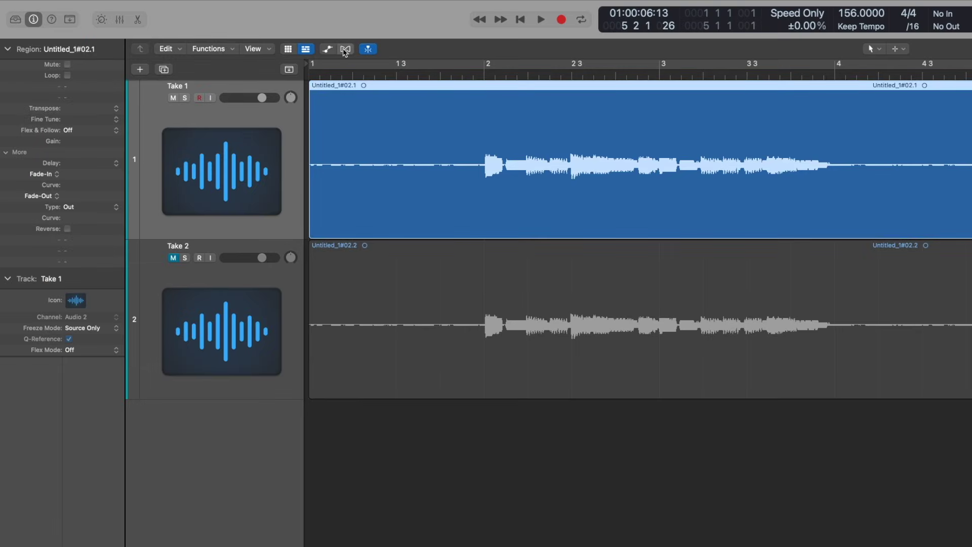
# Step: Show the flex controls and enable Flex Time on Take 1, keeping Polyphonic (Auto)
pyautogui.click(345, 49)
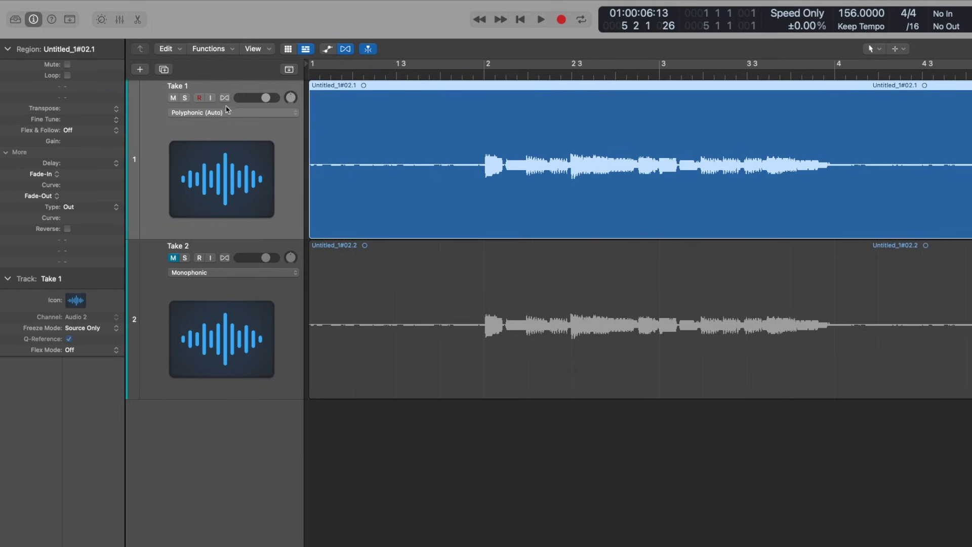
pyautogui.click(225, 98)
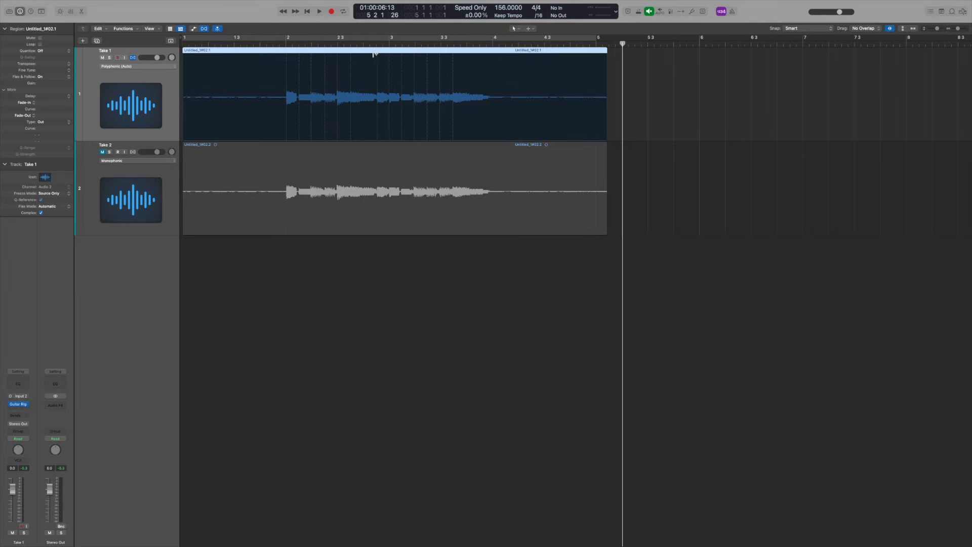
# Step: Place the playhead near bar 2 and zoom in horizontally on the phrase start
pyautogui.click(311, 45)
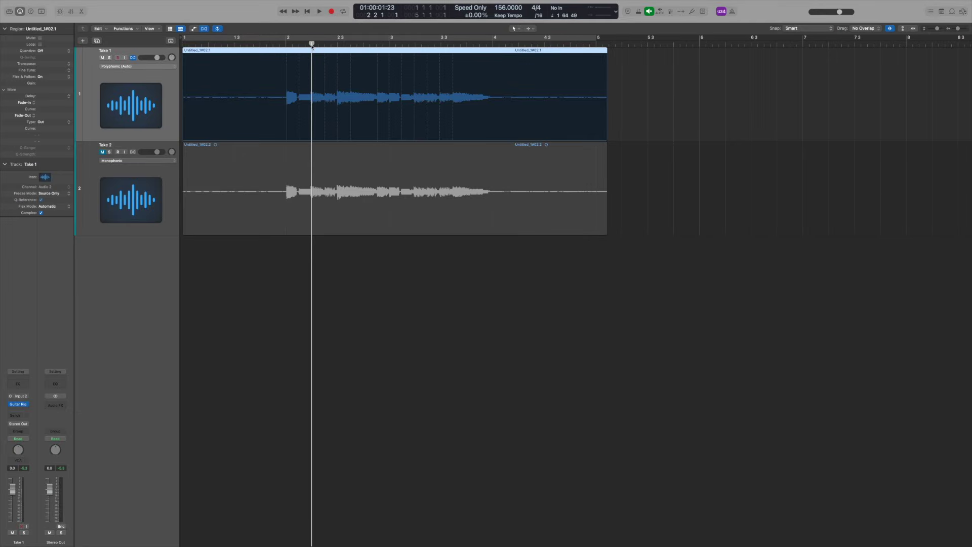
pyautogui.scroll(10, 311, 45)
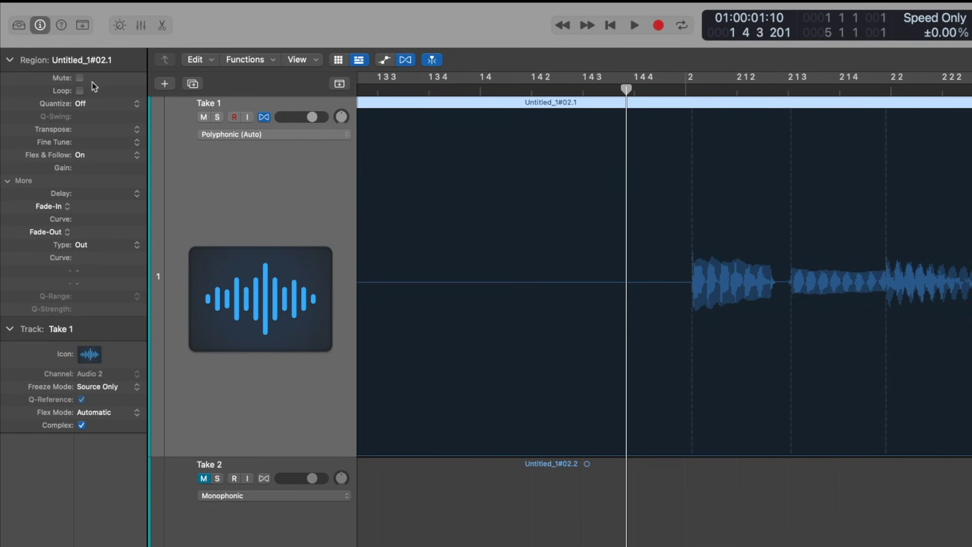
# Step: Set Take 1's region Quantize value to 1/8 Note
pyautogui.click(106, 106)
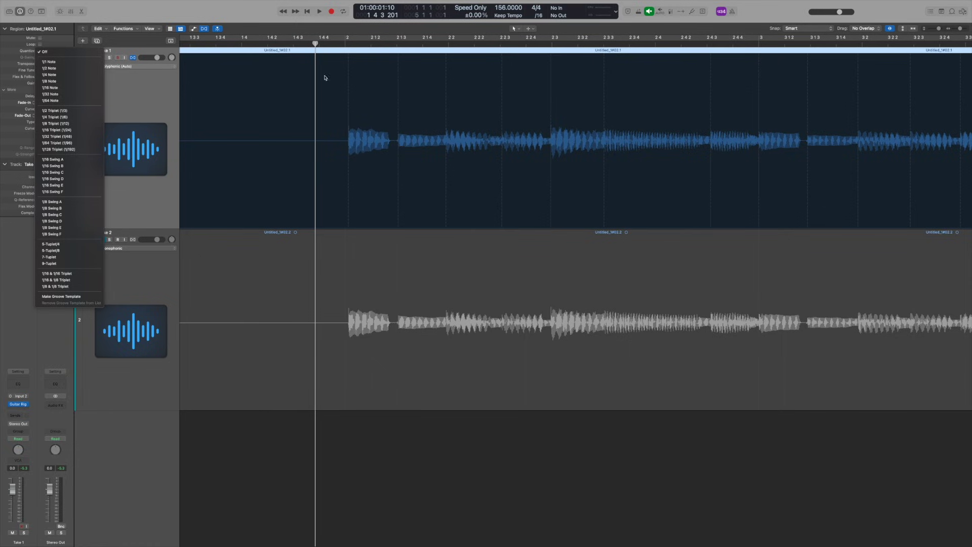
pyautogui.click(51, 81)
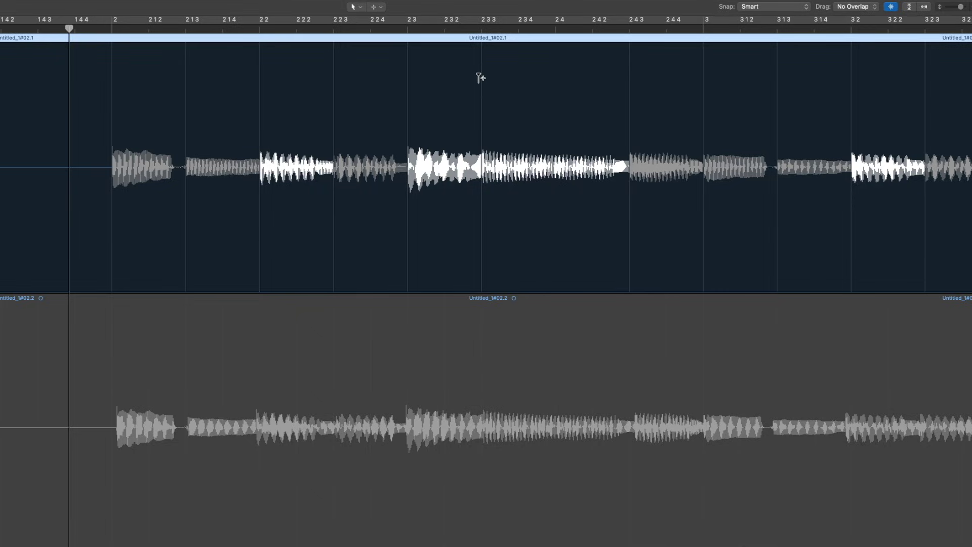
pyautogui.moveTo(480, 68); pyautogui.dragTo(518, 68)
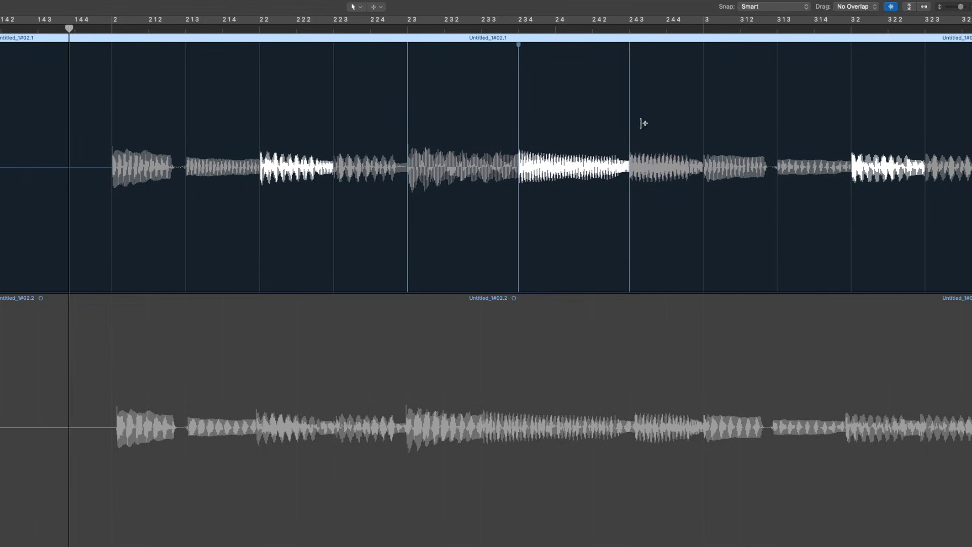
pyautogui.press('space')
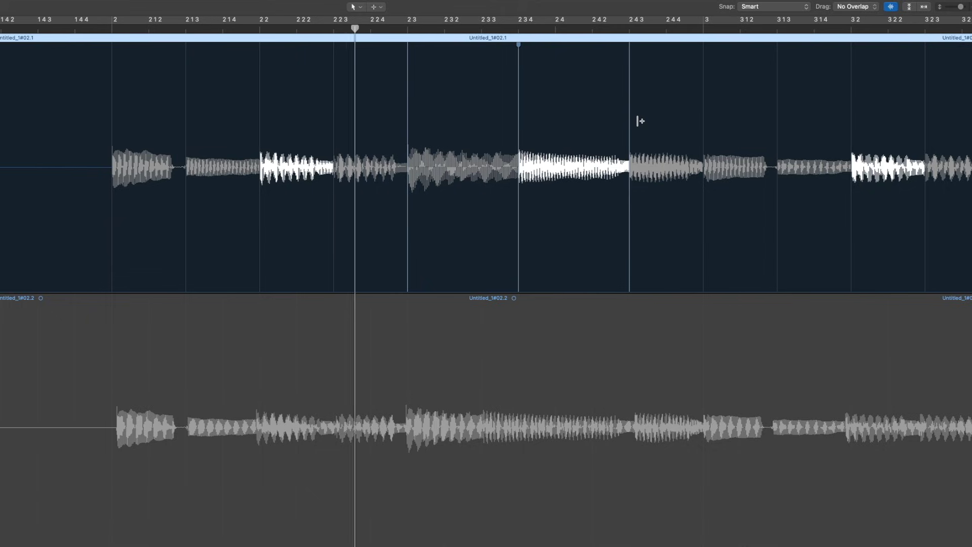
pyautogui.press('space')
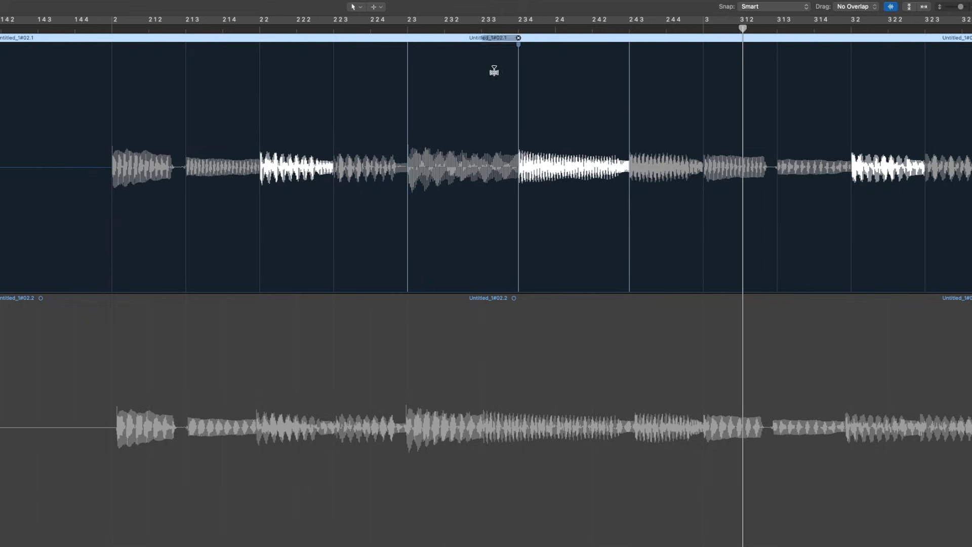
pyautogui.click(518, 38)
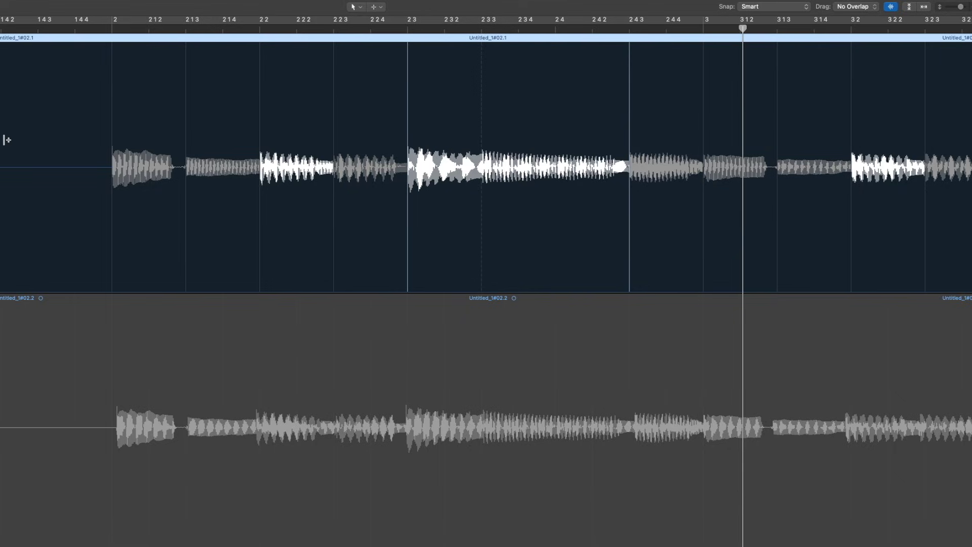
pyautogui.click(75, 31)
pyautogui.press('space')
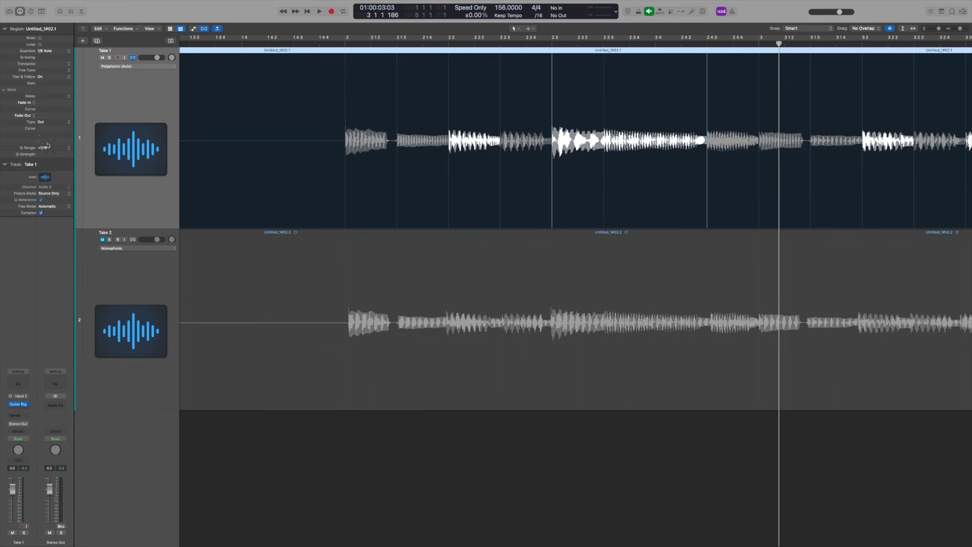
# Step: Lower Take 1's Q-Strength to 58% and hide the flex view in the Tracks area
pyautogui.moveTo(45, 158); pyautogui.dragTo(49, 181)
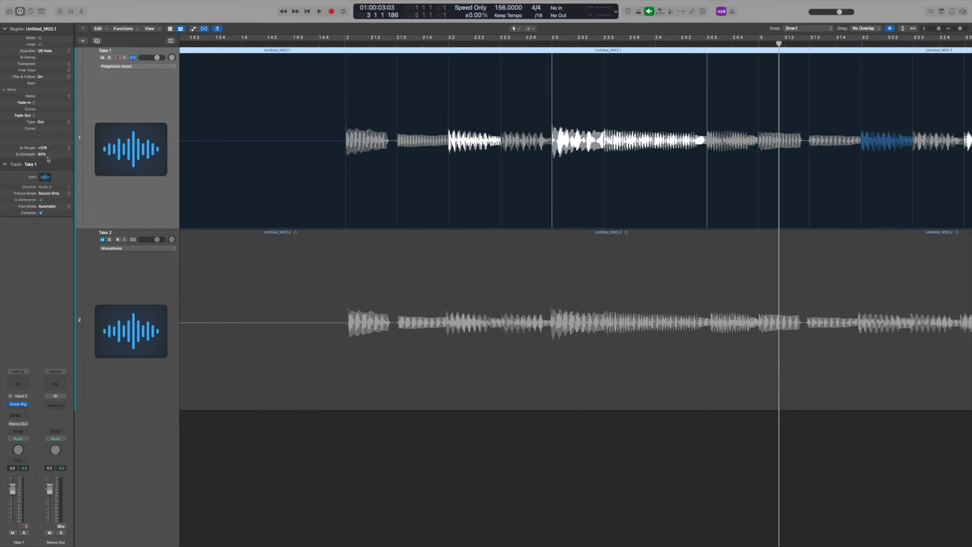
pyautogui.moveTo(48, 159); pyautogui.dragTo(45, 179)
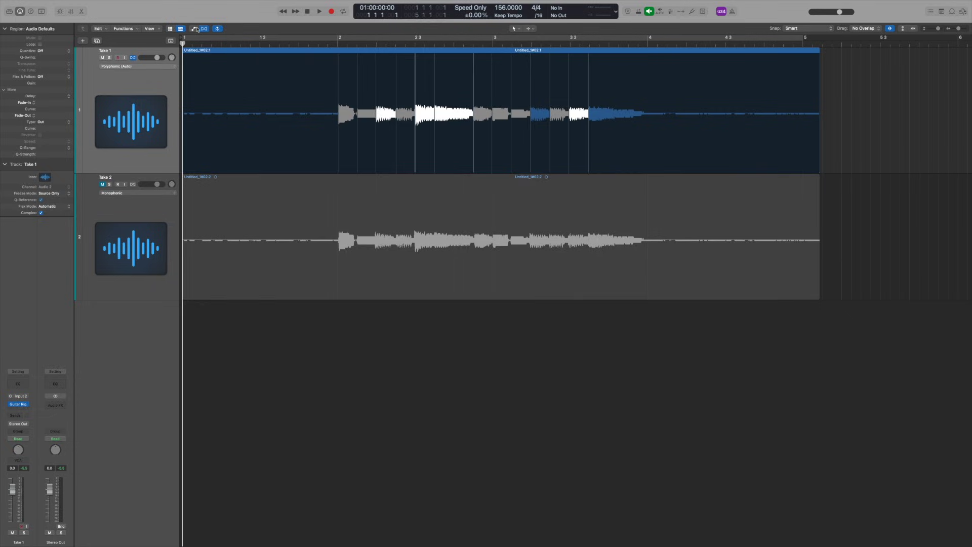
pyautogui.click(203, 29)
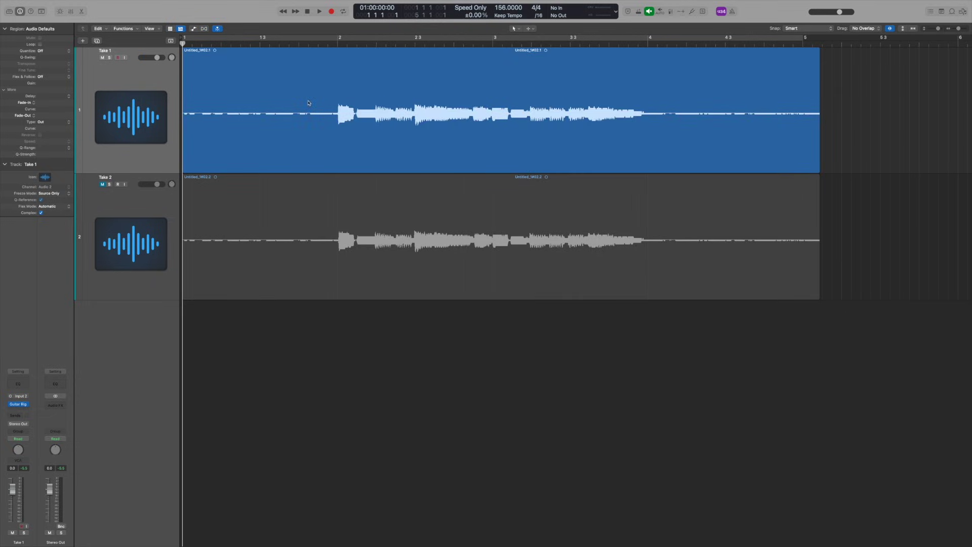
# Step: Mute Take 1, unmute Take 2, and select Take 2's audio region
pyautogui.click(102, 58)
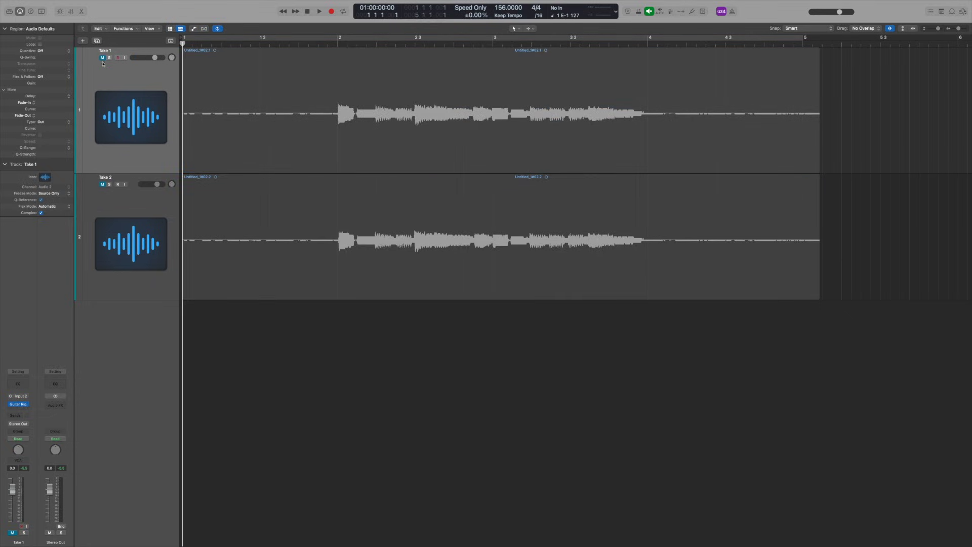
pyautogui.click(103, 184)
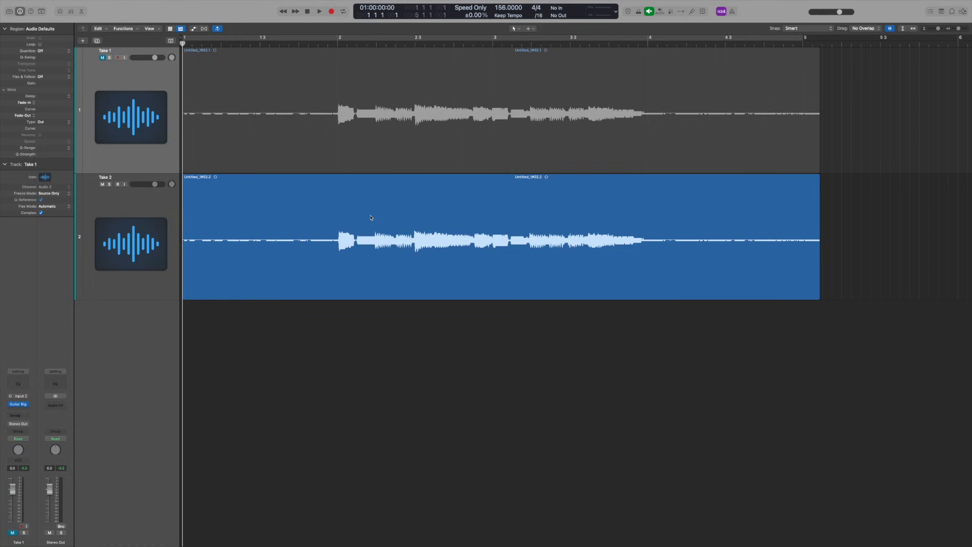
pyautogui.click(329, 200)
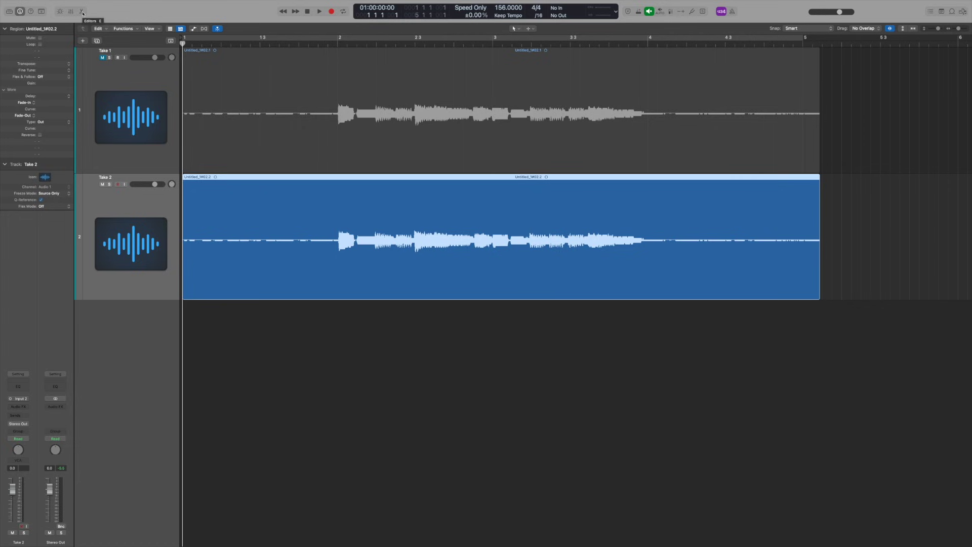
# Step: Open Take 2's region in an enlarged Audio Editor with Flex turned on
pyautogui.click(81, 11)
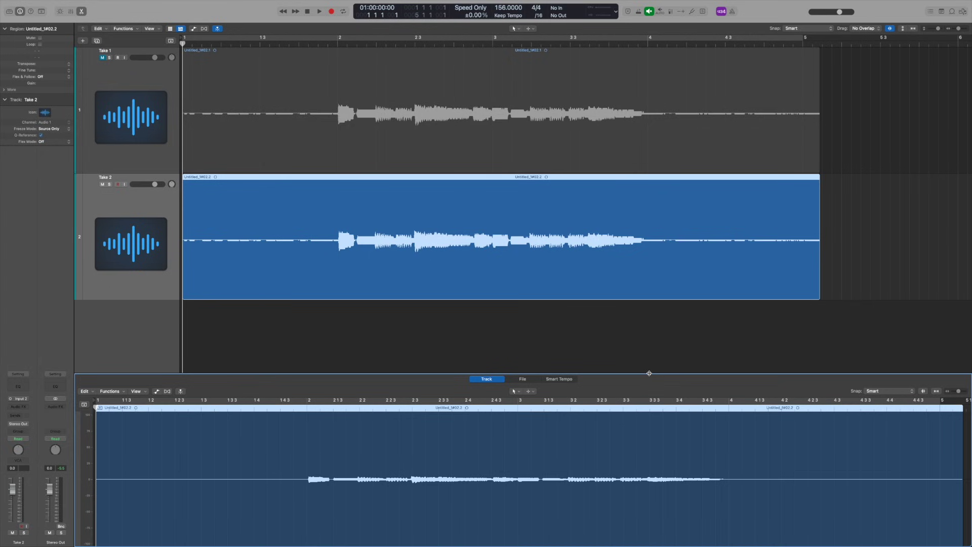
pyautogui.moveTo(648, 373); pyautogui.dragTo(643, 252)
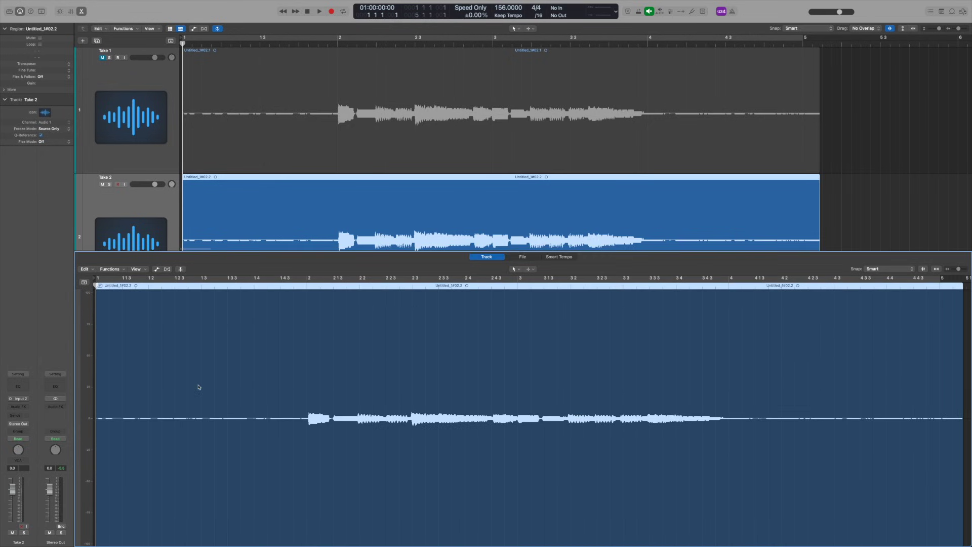
pyautogui.click(167, 270)
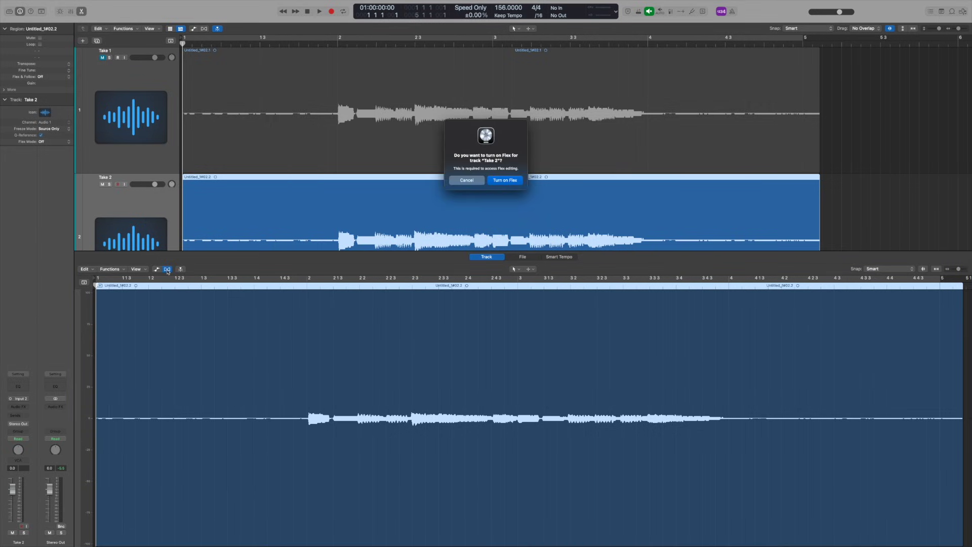
pyautogui.click(501, 181)
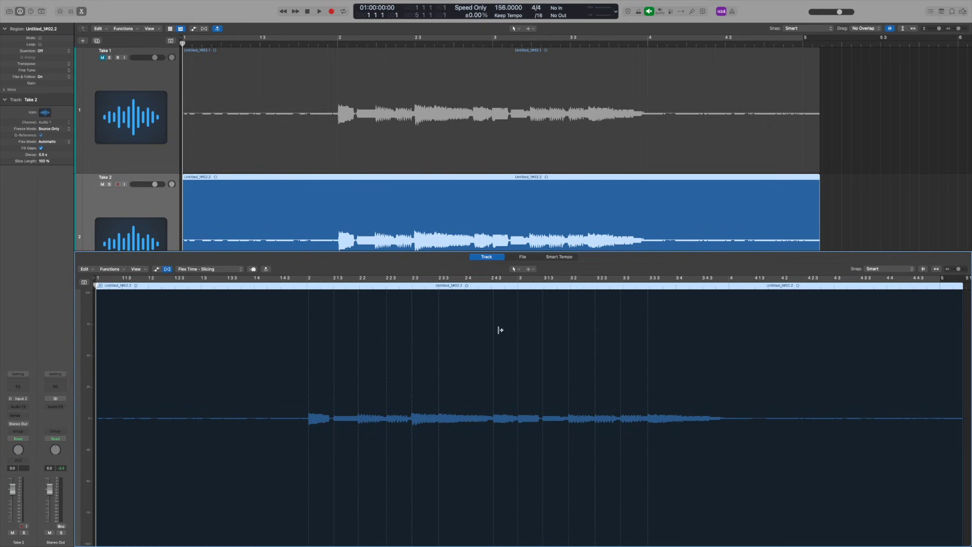
# Step: Add a flex marker on Take 2's waveform and drag it to bar 3
pyautogui.scroll(5, 498, 330)
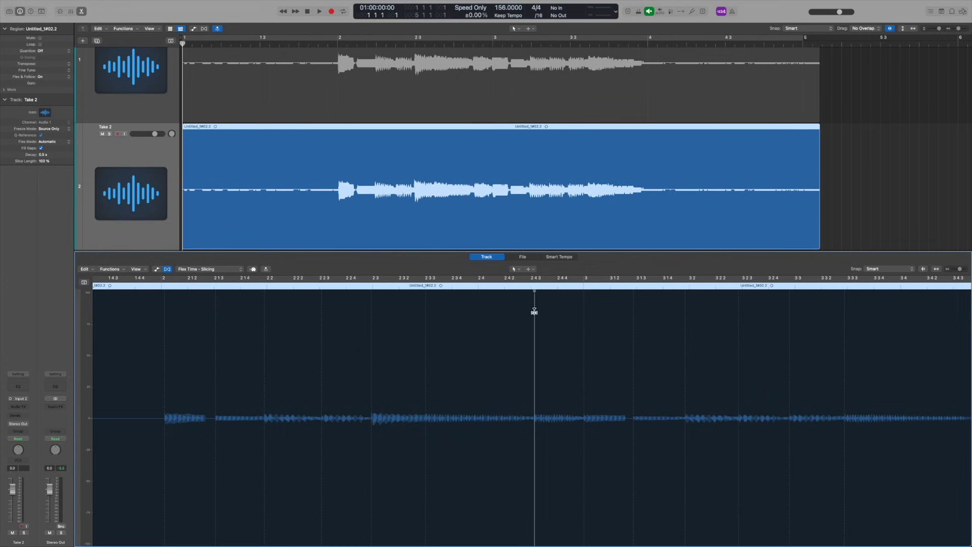
pyautogui.click(535, 305)
pyautogui.moveTo(534, 307)
pyautogui.mouseDown()
pyautogui.moveTo(477, 311)
pyautogui.moveTo(592, 318)
pyautogui.mouseUp()
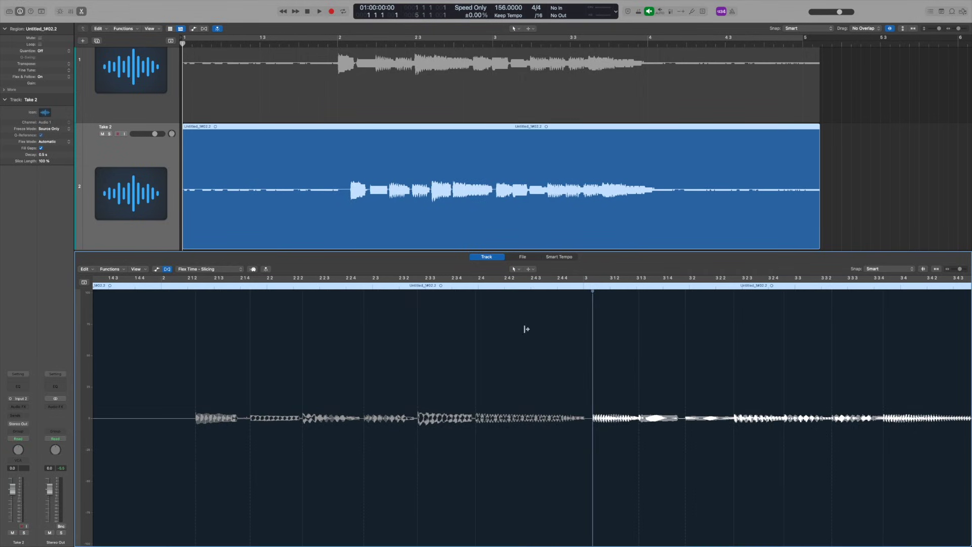
# Step: Delete the flex marker, then add new markers near 2.3.3, 2.4.3 and bar 3
pyautogui.click(592, 287)
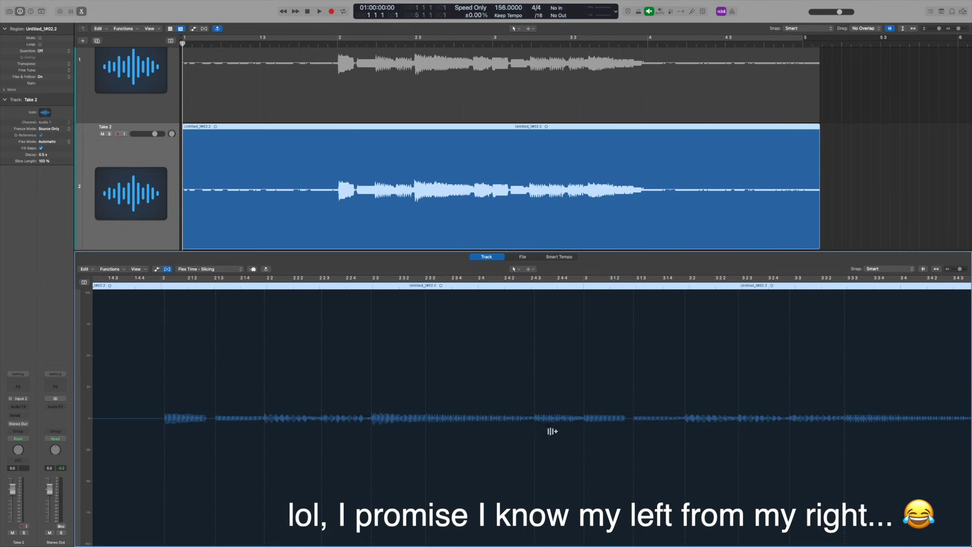
pyautogui.click(534, 471)
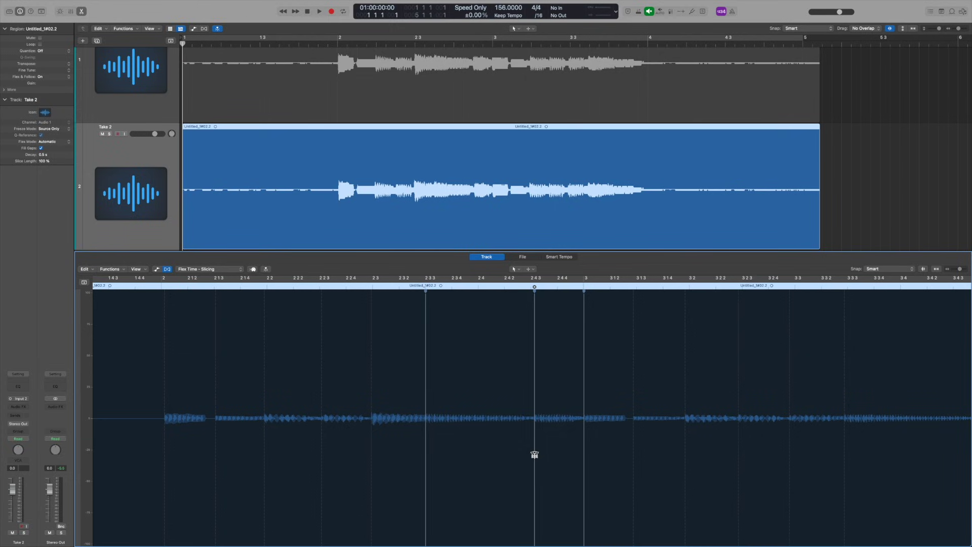
# Step: Move Take 2's middle flex marker to just before 2.4.3
pyautogui.moveTo(534, 455); pyautogui.dragTo(508, 453)
pyautogui.moveTo(506, 452)
pyautogui.mouseDown()
pyautogui.moveTo(583, 456)
pyautogui.moveTo(508, 448)
pyautogui.moveTo(548, 449)
pyautogui.moveTo(532, 451)
pyautogui.mouseUp()
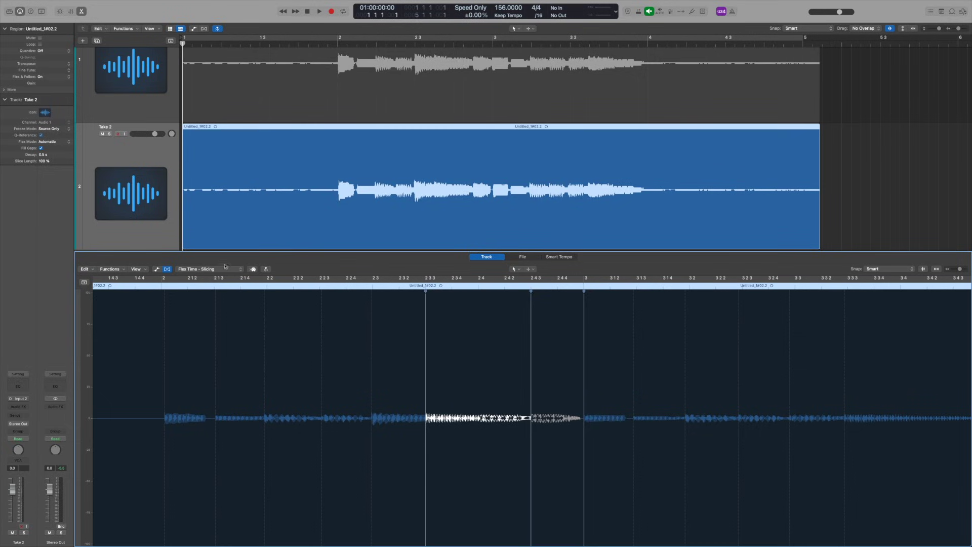
# Step: Open the Flex Time algorithm pop-up in the Audio Editor toolbar
pyautogui.click(224, 270)
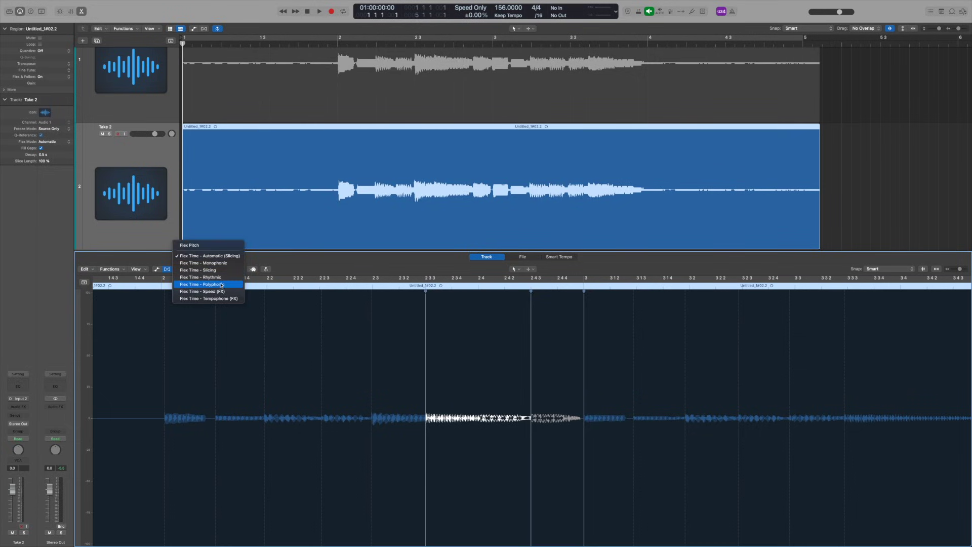